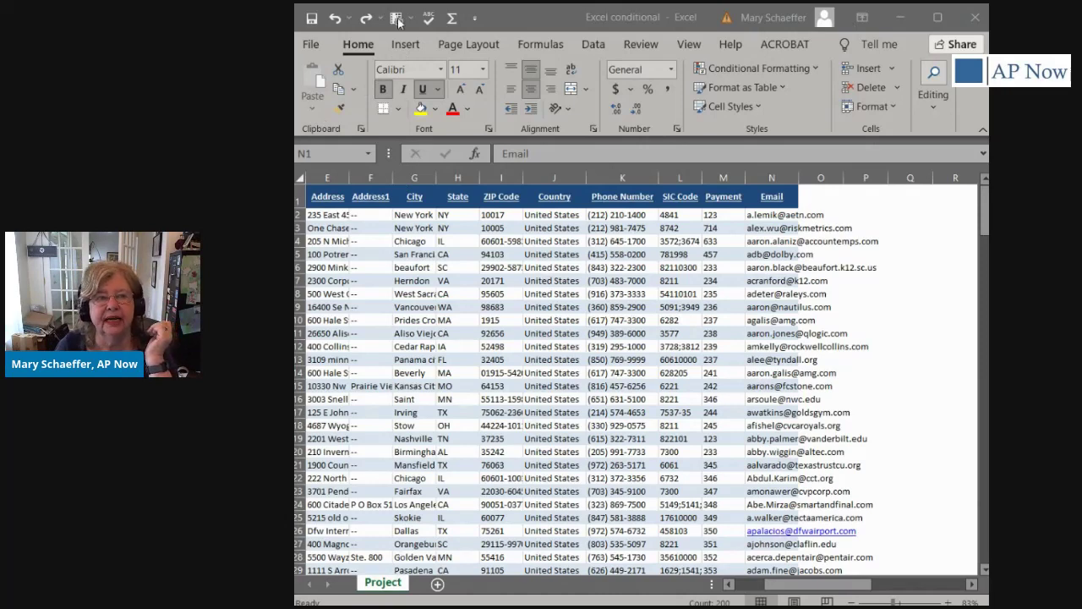
key(ctrl+space)
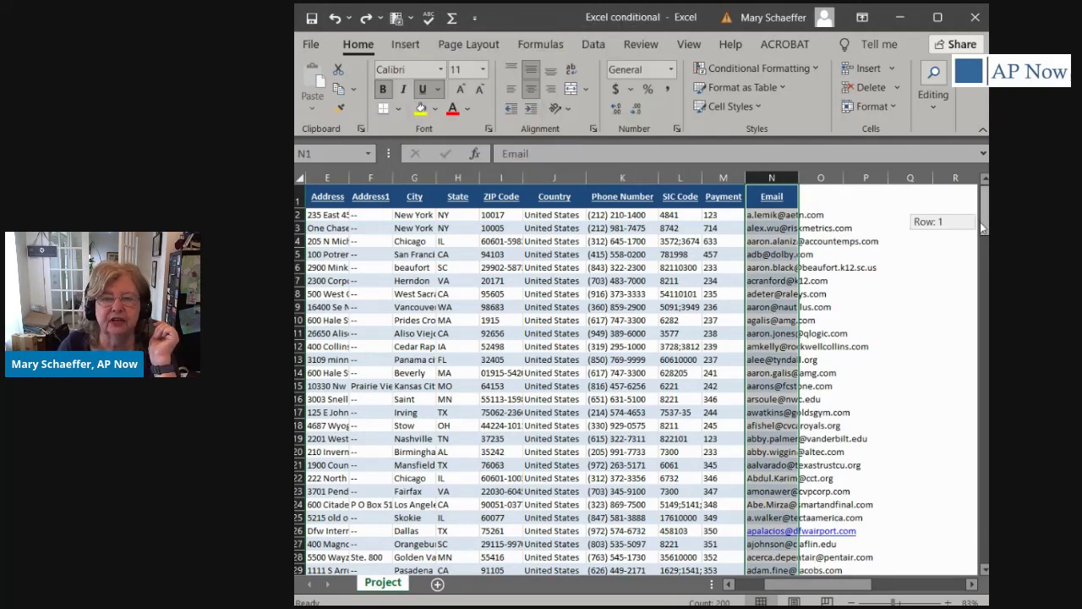
click(949, 196)
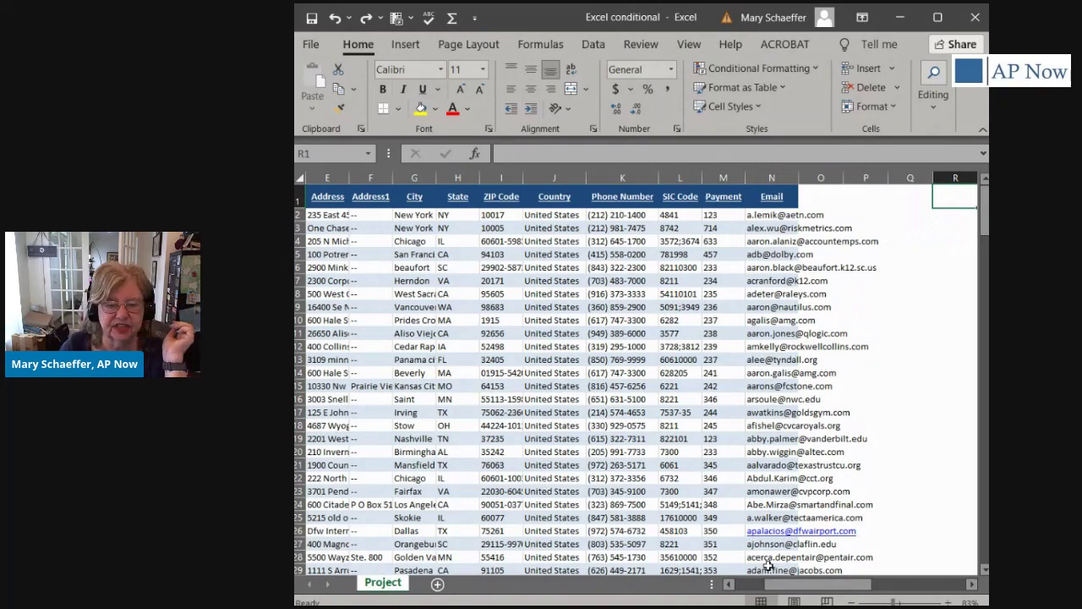
mouse_move(818, 586)
mouse_down()
mouse_move(782, 589)
mouse_move(805, 586)
mouse_up()
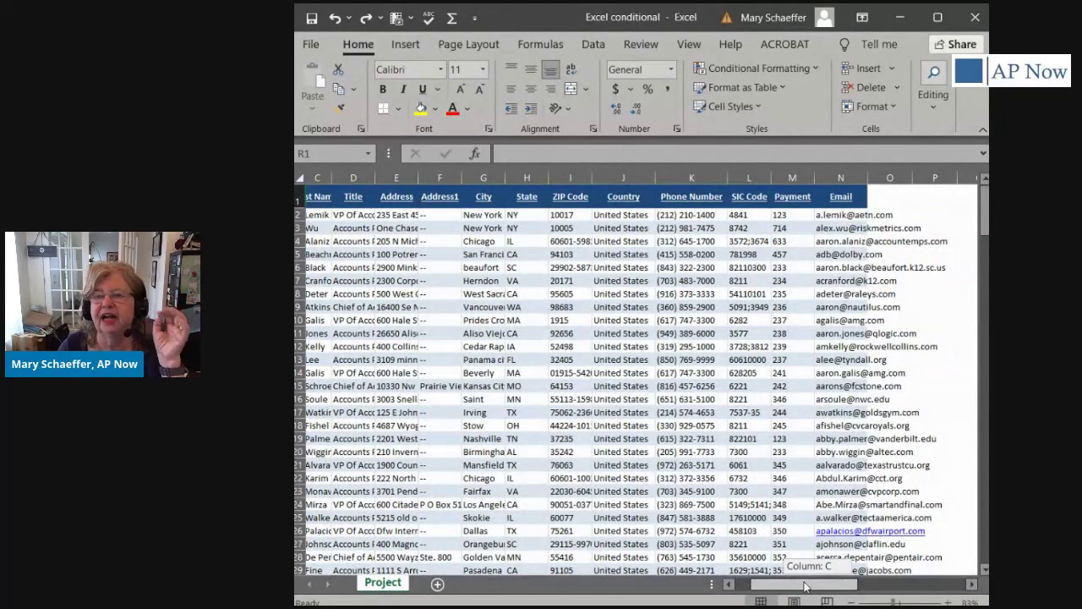
drag(805, 586, 805, 586)
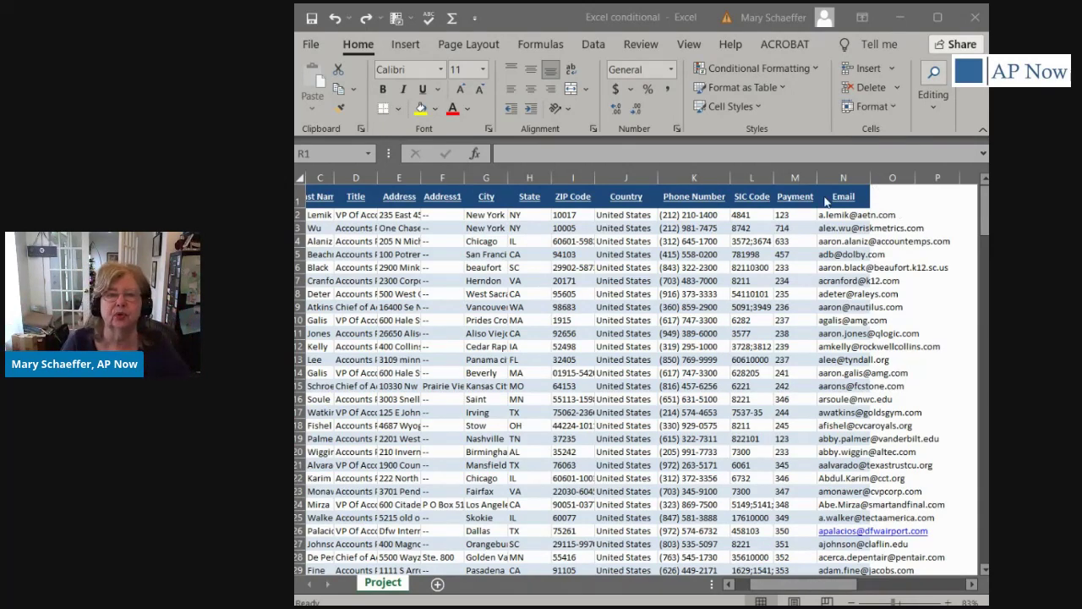
Step: Highlight duplicate values in the Email column, from N2 down past the last record, with Light Red Fill with Dark Red Text
click(850, 197)
double_click(850, 199)
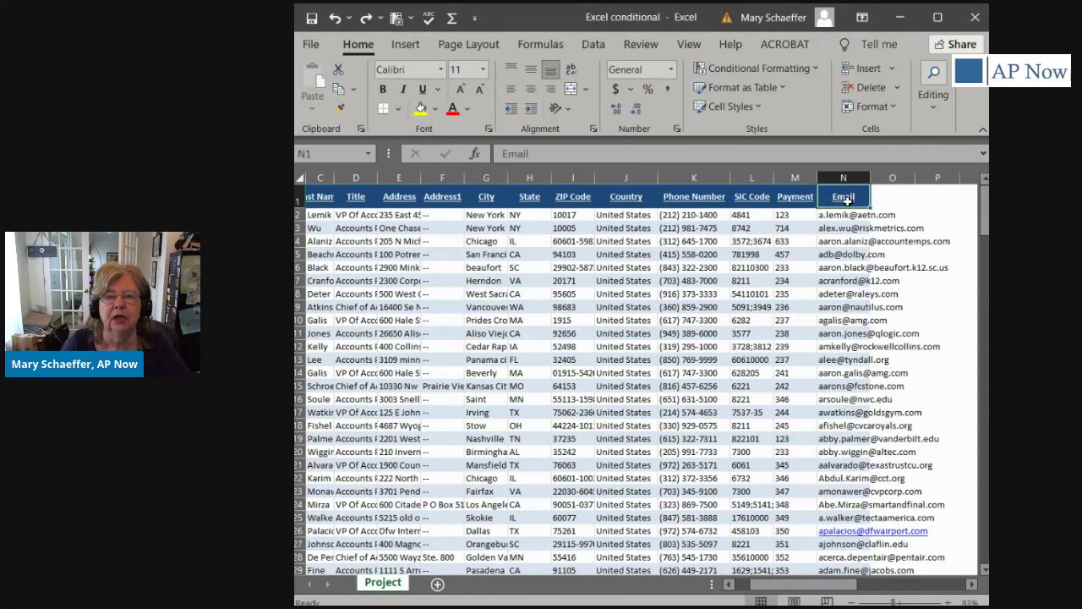
key(Escape)
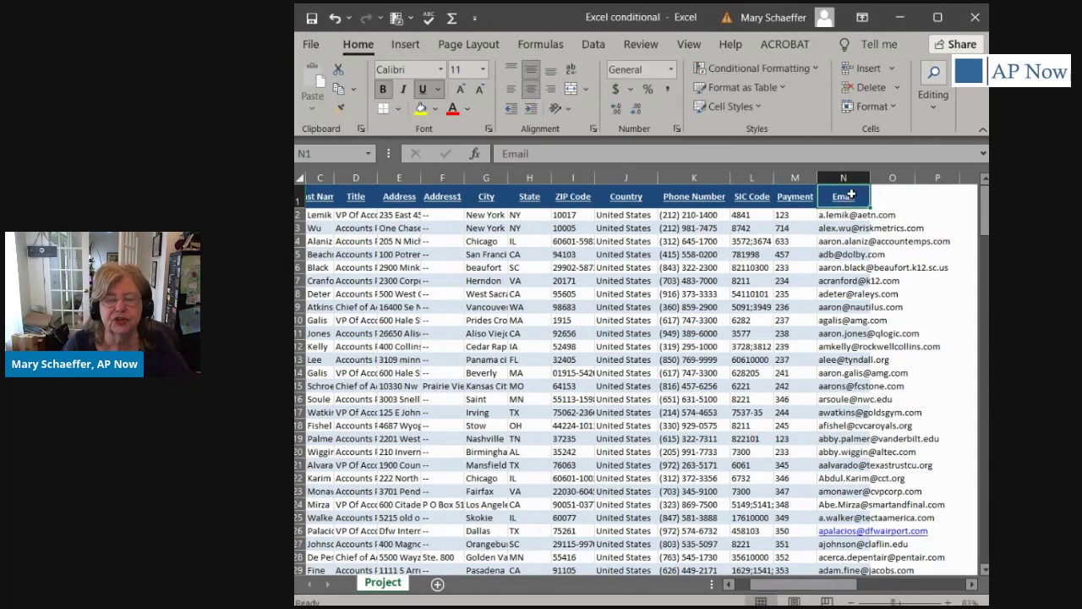
click(848, 216)
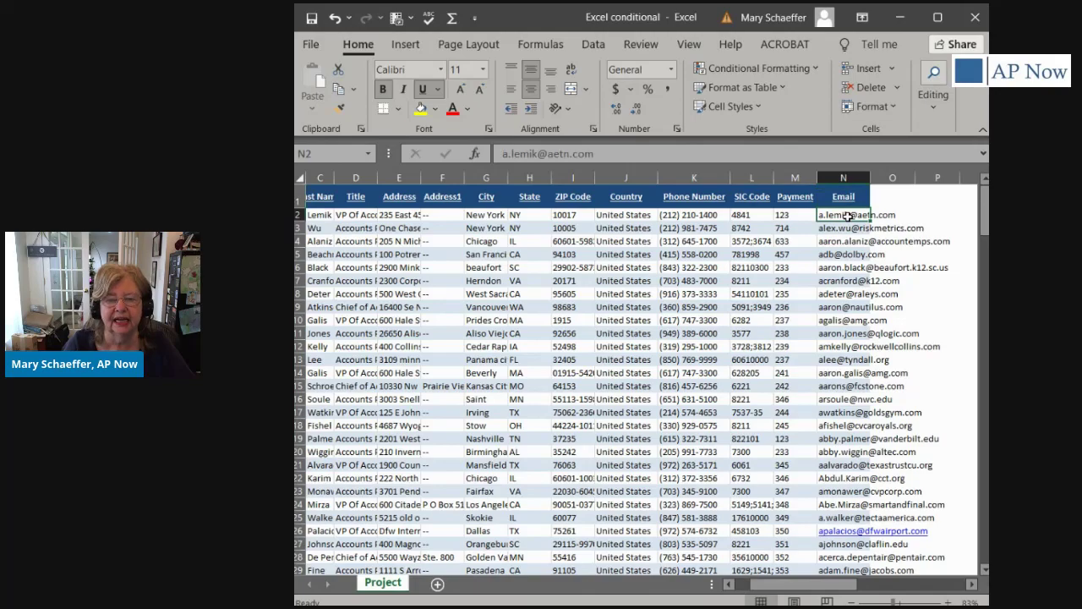
drag(848, 216, 845, 546)
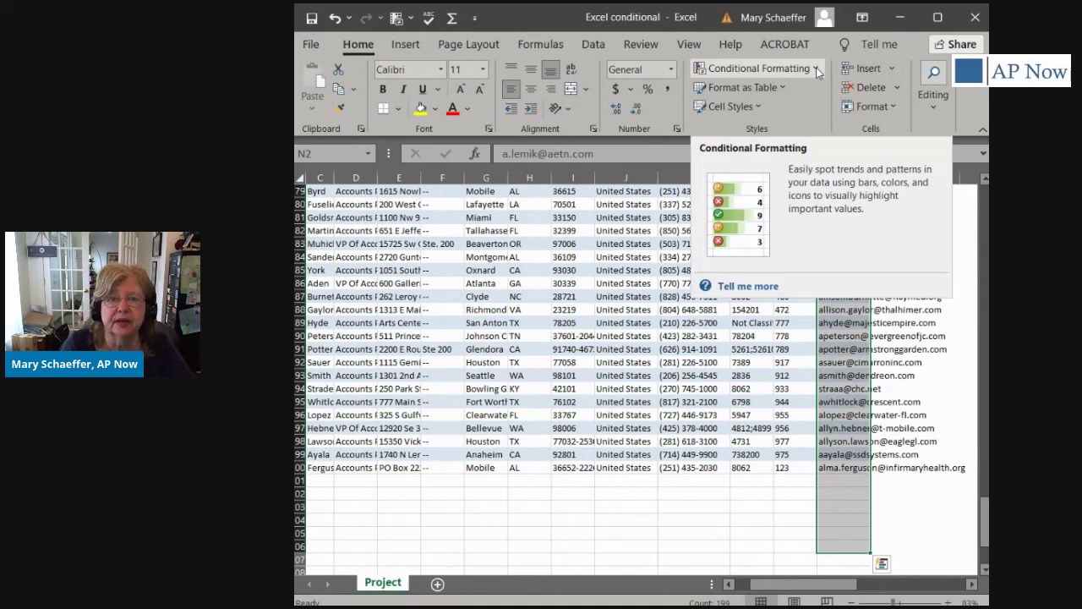
click(816, 69)
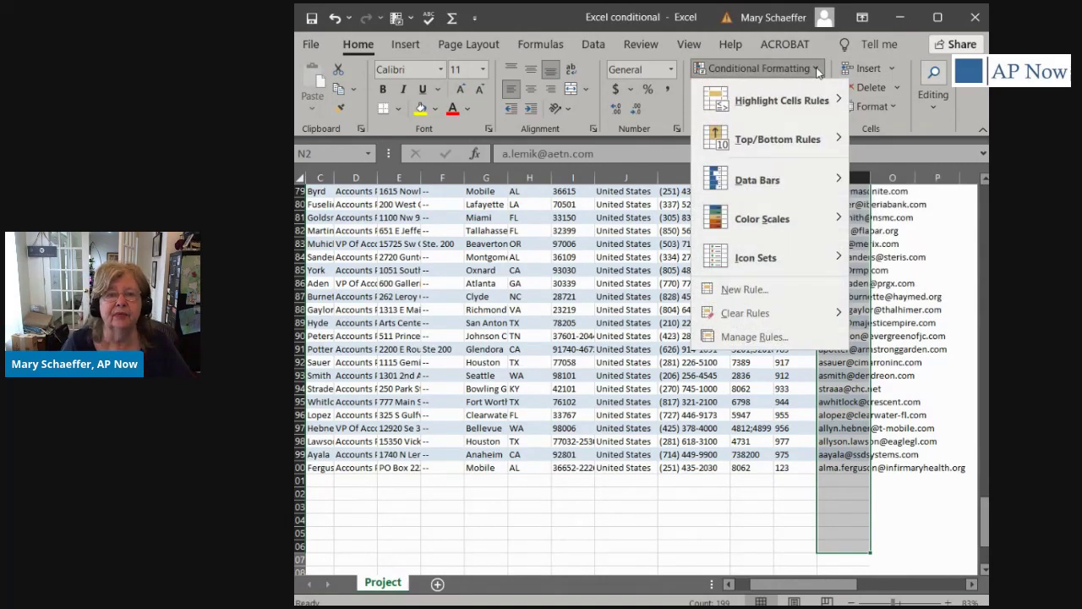
mouse_move(811, 110)
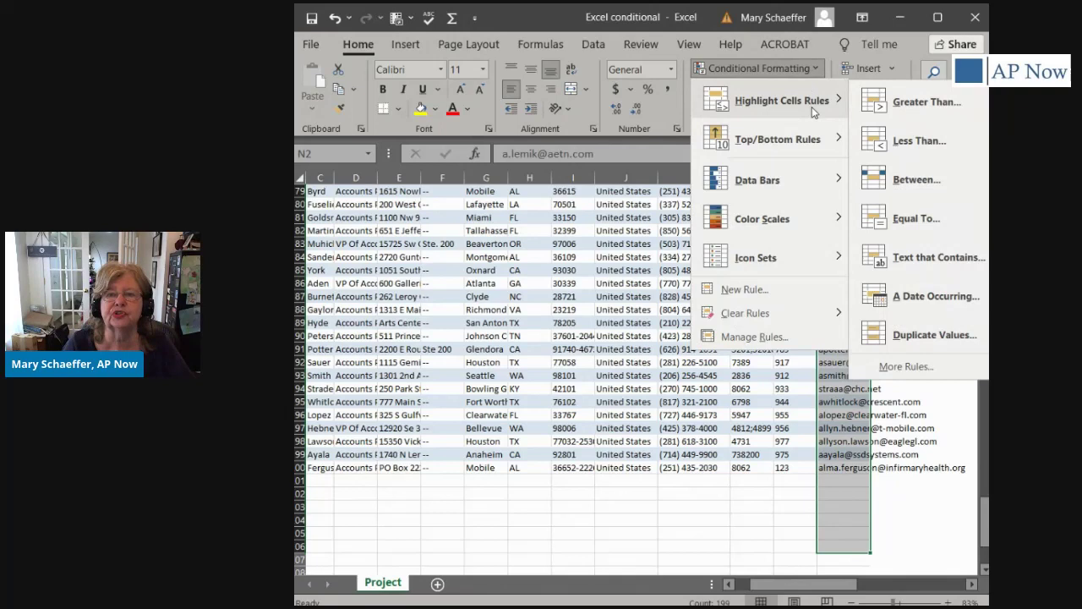
click(943, 340)
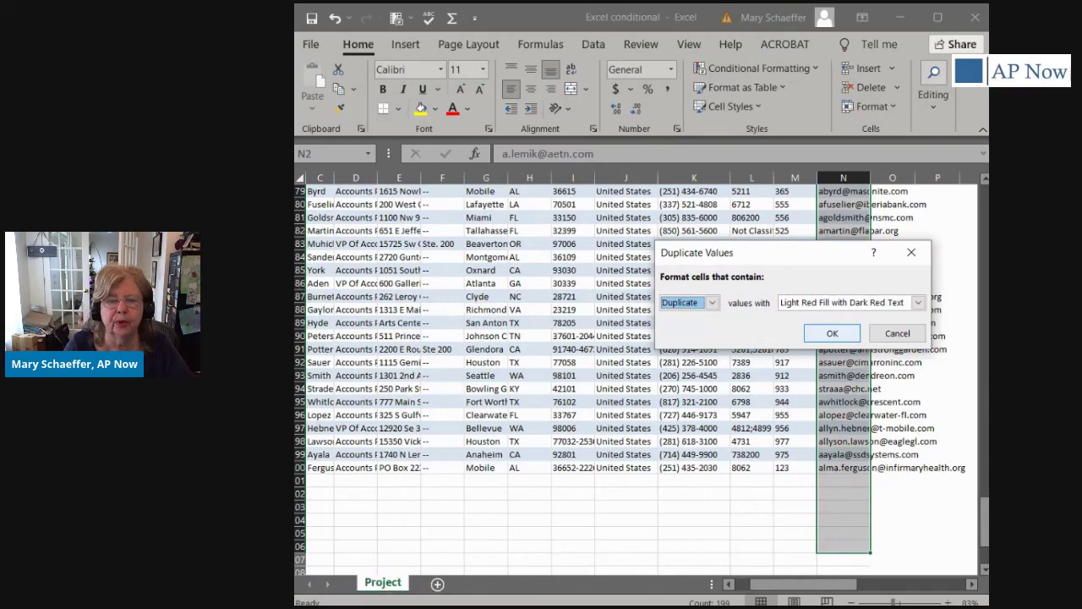
click(832, 333)
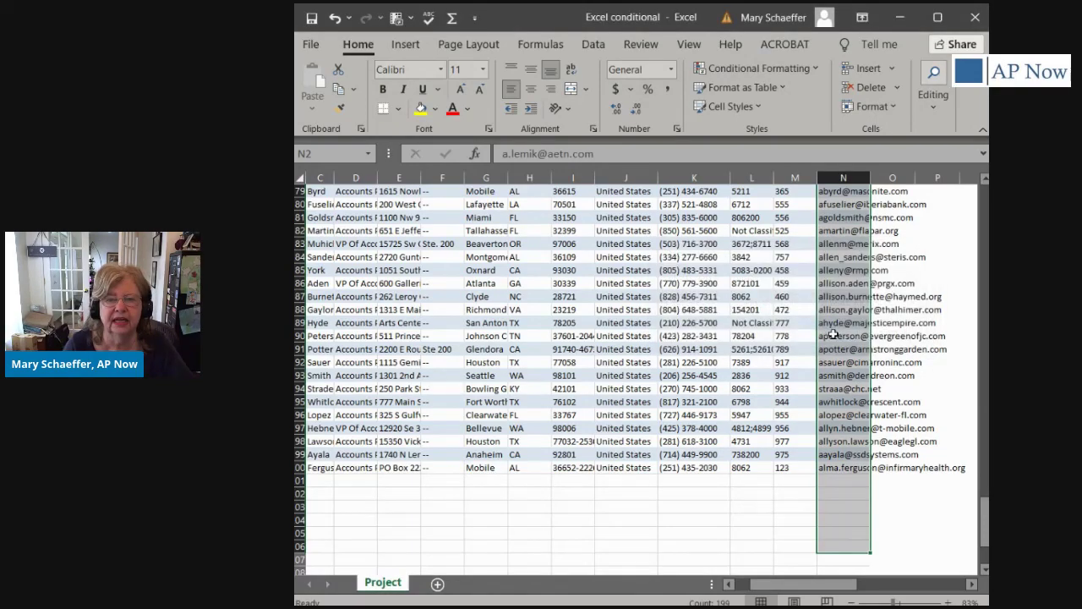
drag(986, 522, 986, 384)
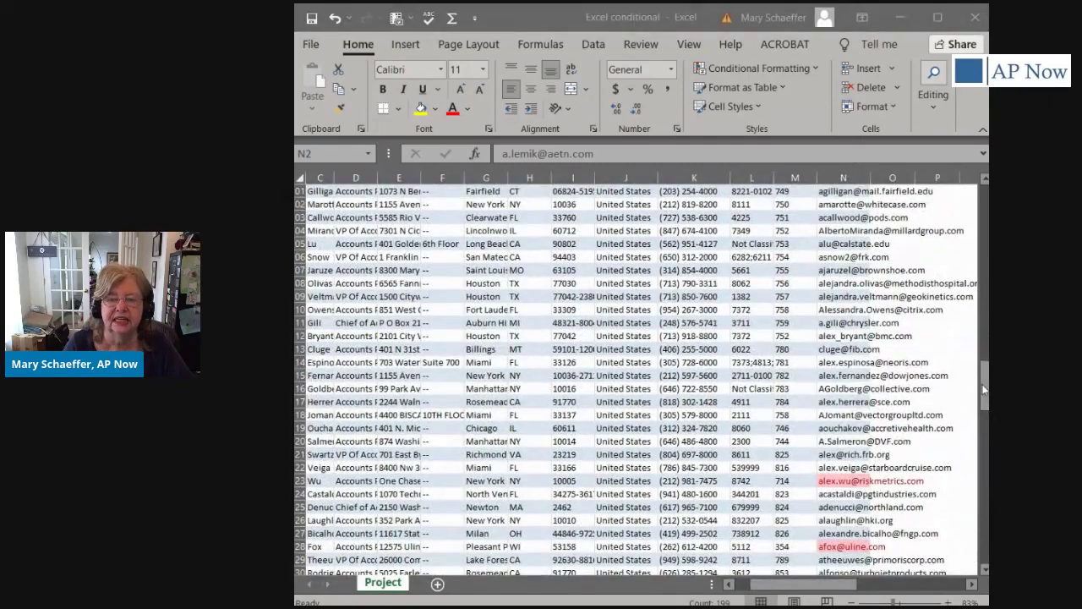
key(ctrl+space)
scroll(642, 381, up, 20)
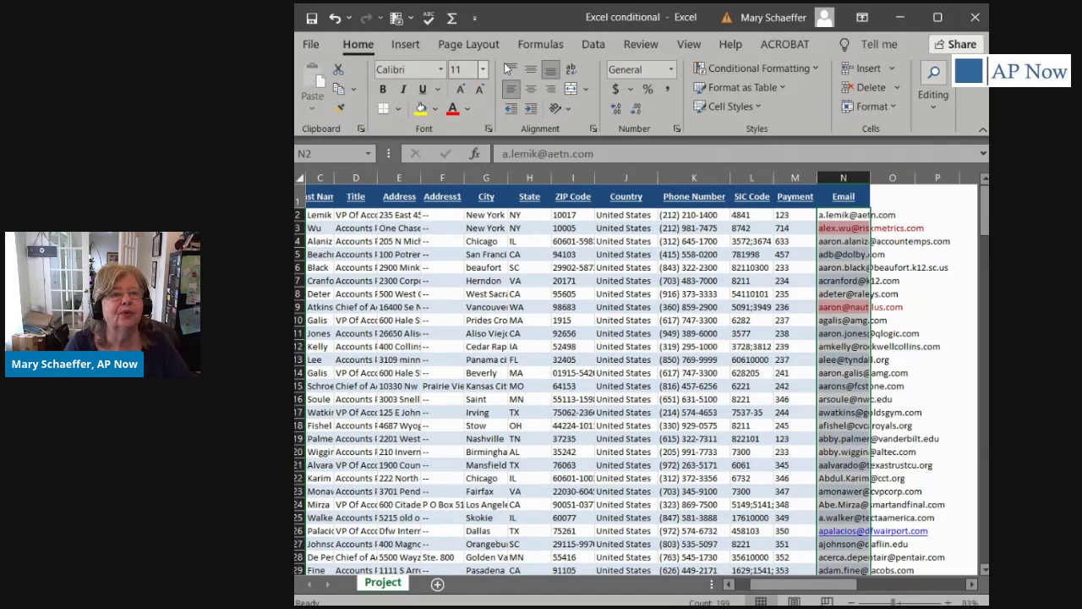
click(594, 44)
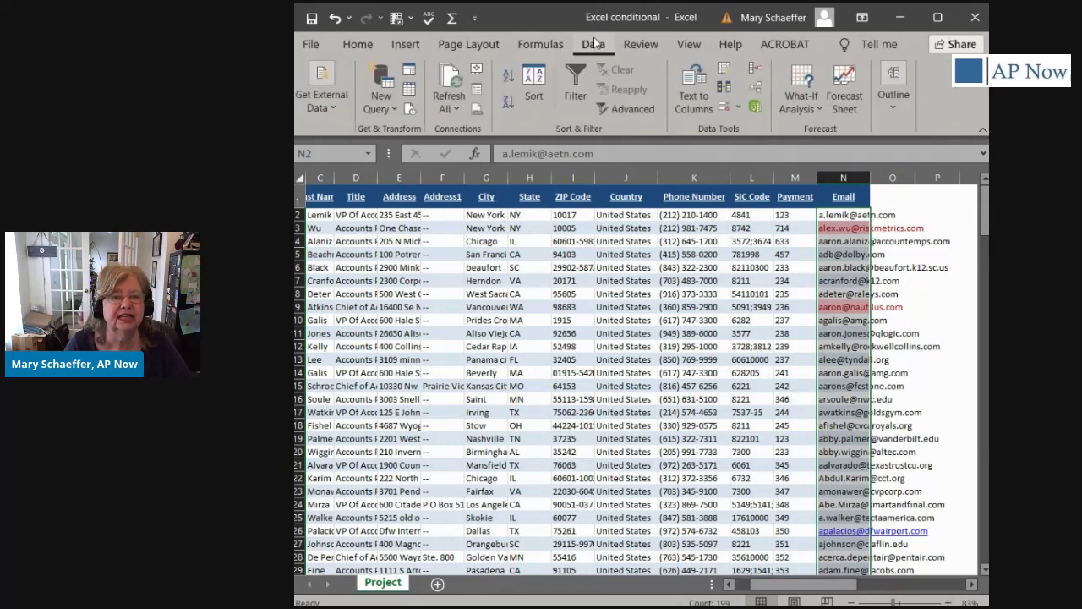
click(530, 104)
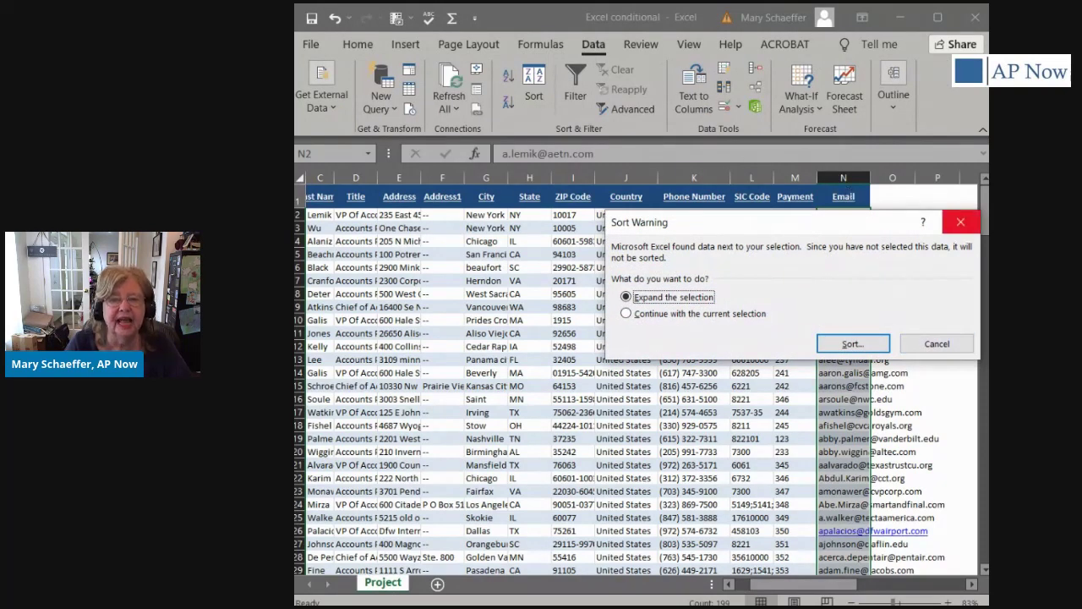
click(961, 222)
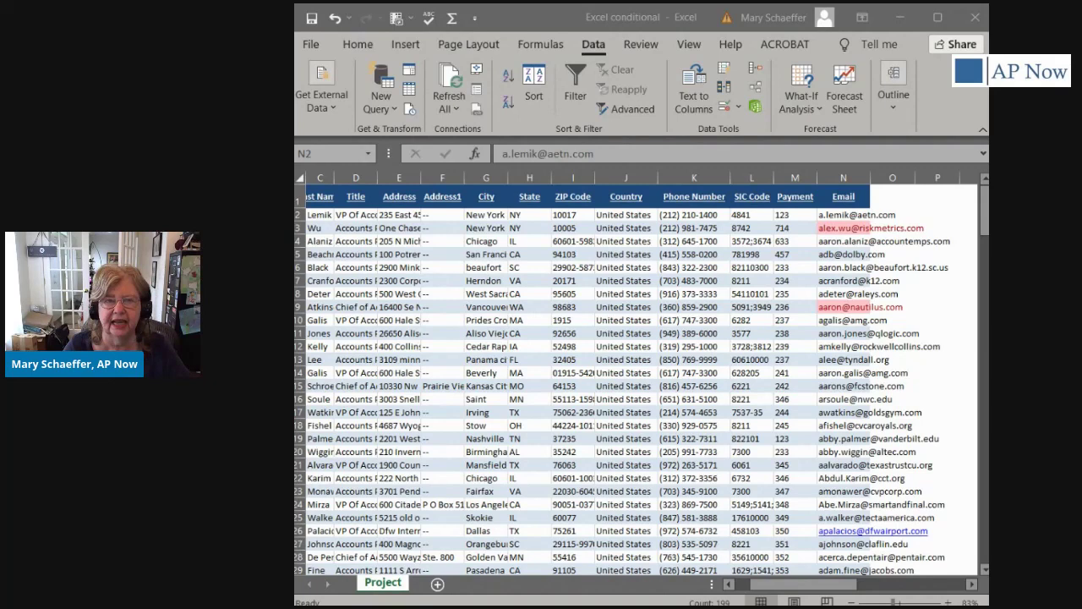
Step: Undo the duplicate-value highlighting on the Email column and deselect the column
key(ctrl+space)
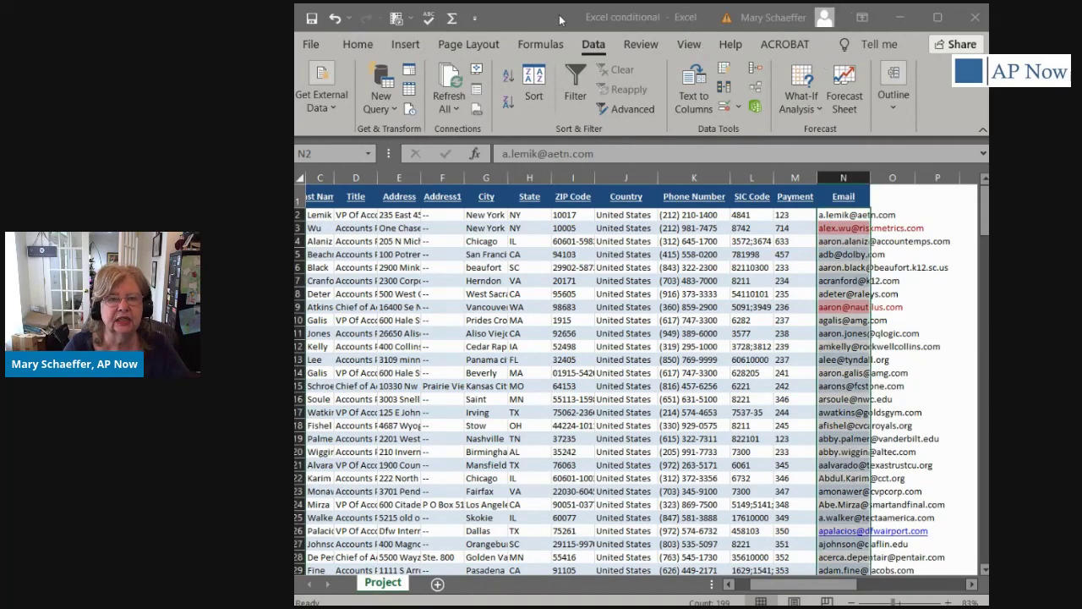
click(559, 15)
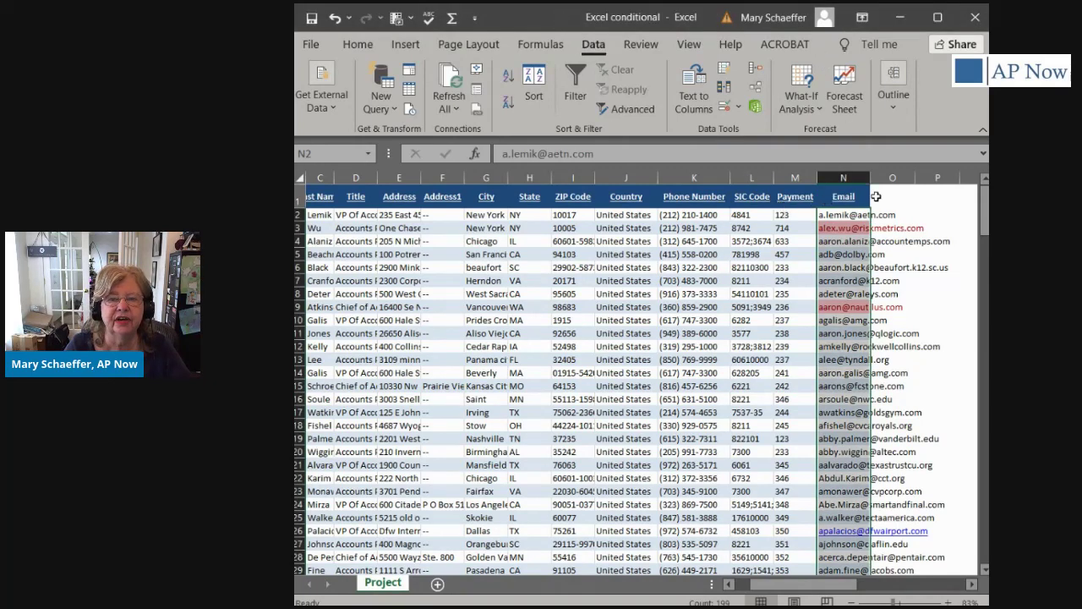
click(800, 215)
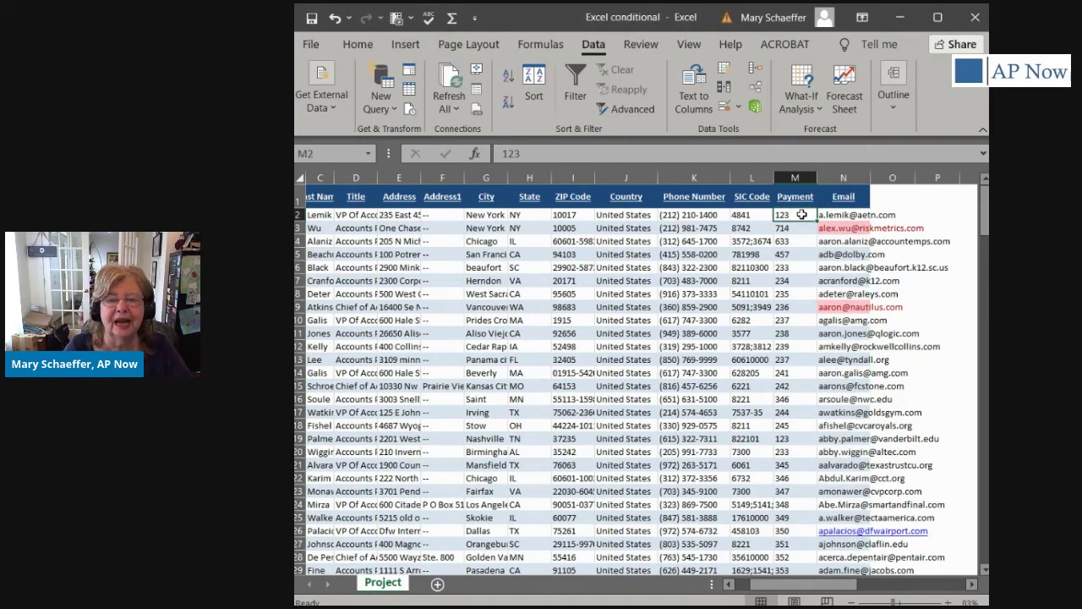
click(339, 21)
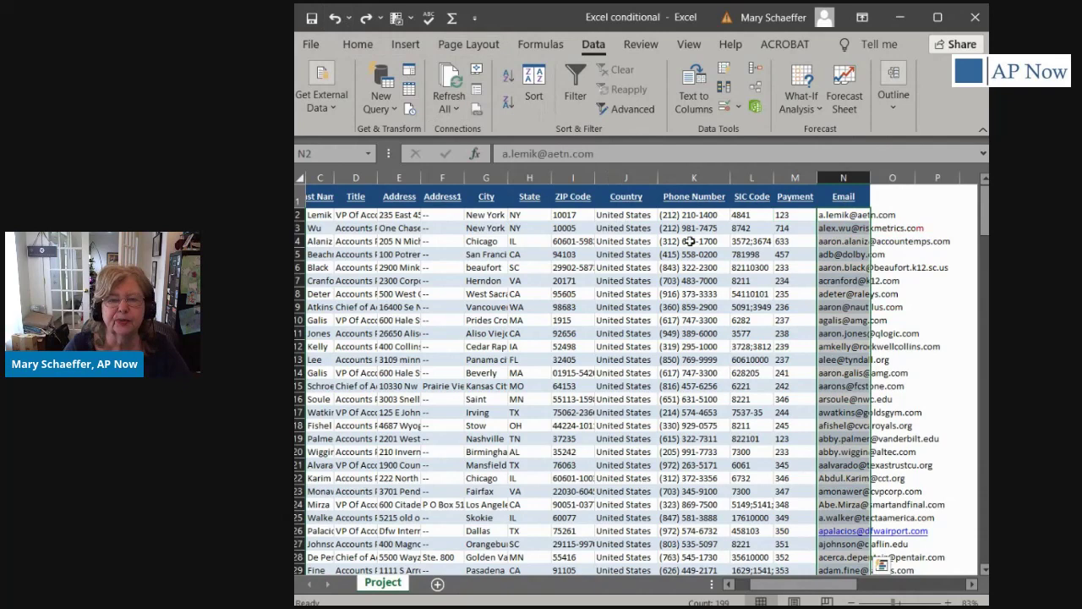
click(912, 200)
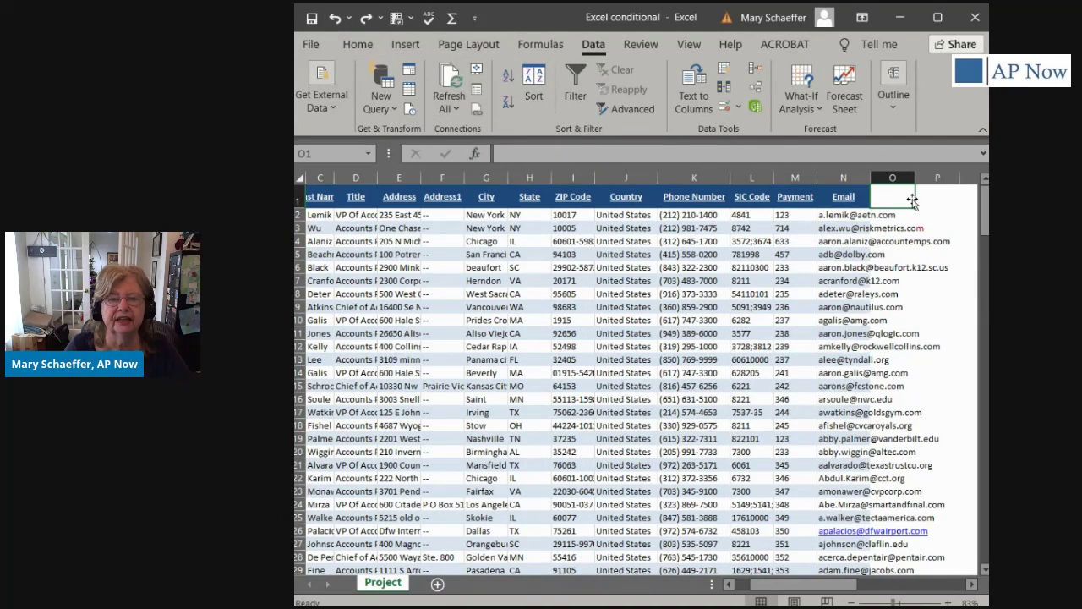
Step: Highlight duplicate values in the Payment column, from M2 down past the last record, with Light Red Fill with Dark Red Text
click(789, 201)
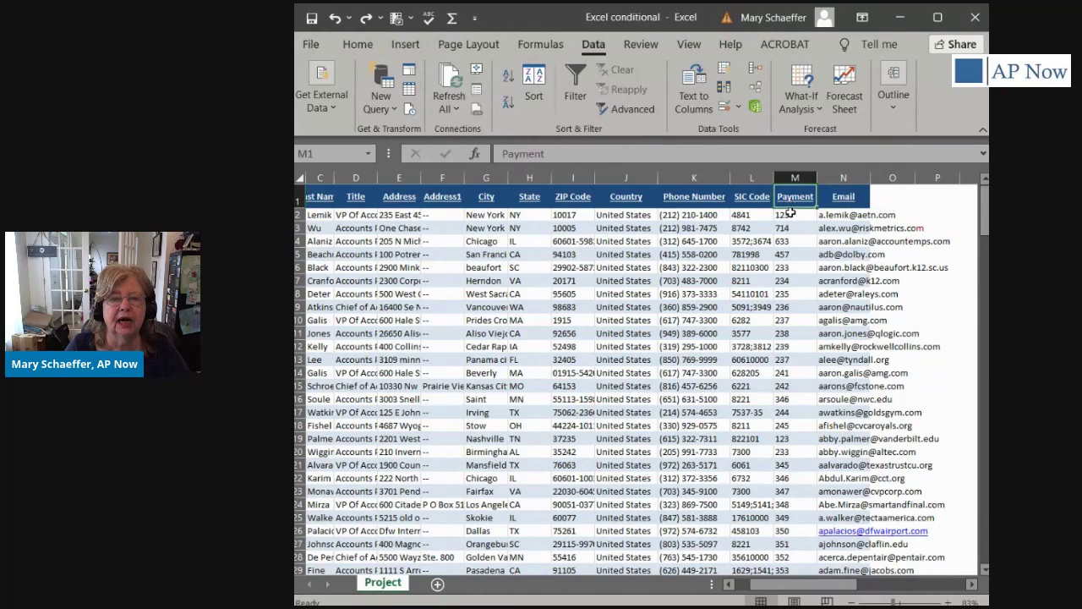
click(786, 216)
drag(787, 216, 793, 550)
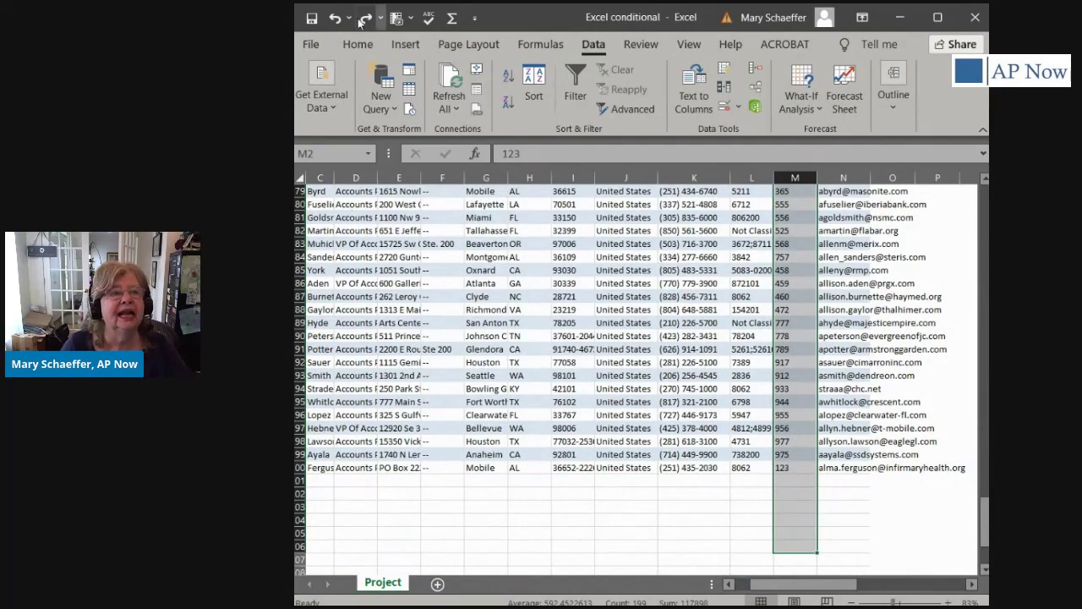
click(355, 44)
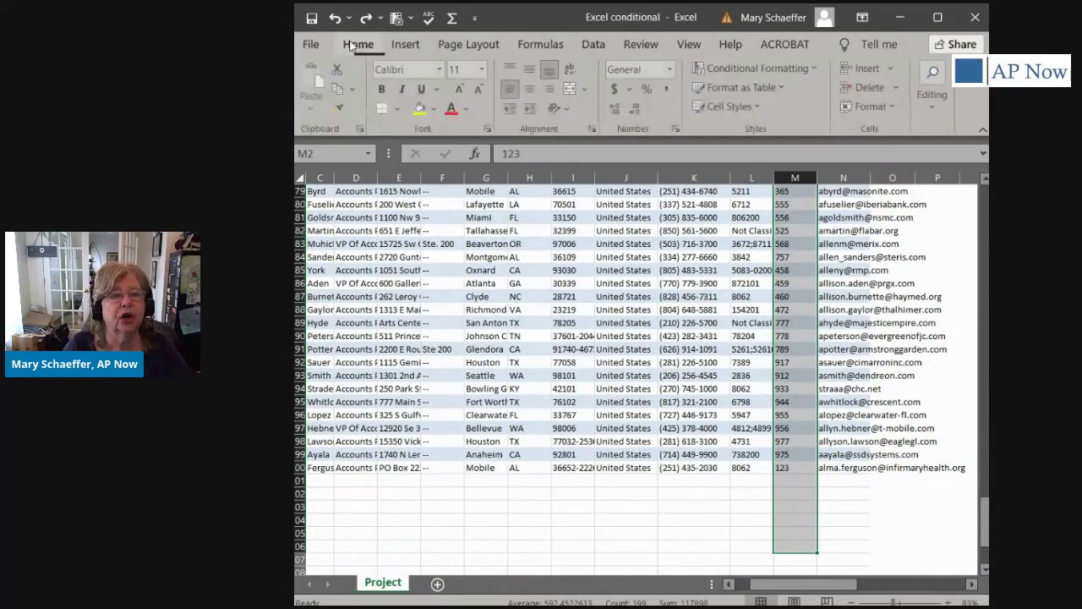
click(818, 71)
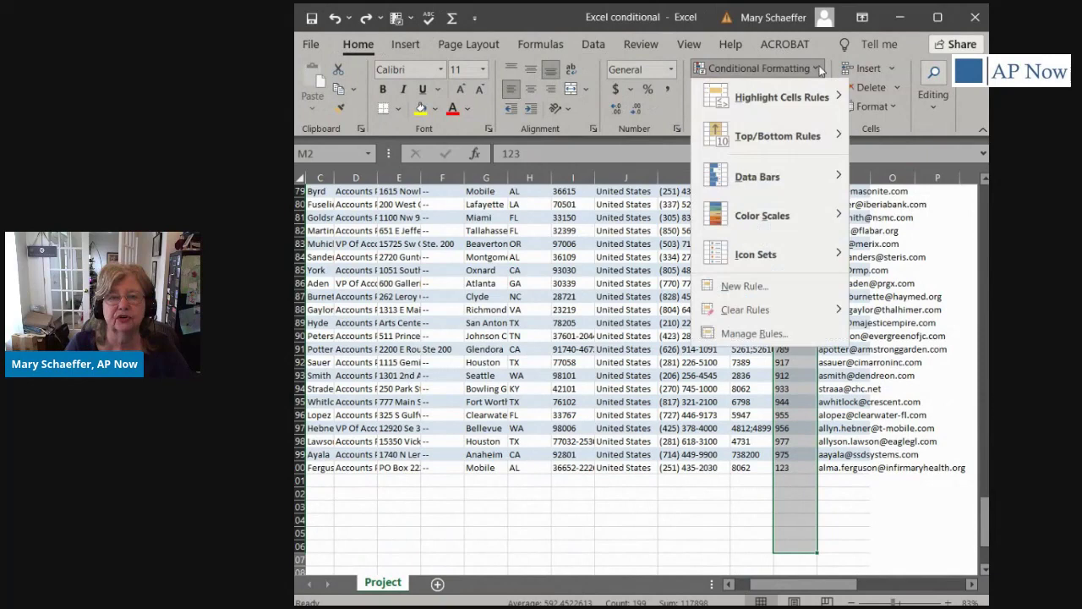
mouse_move(820, 97)
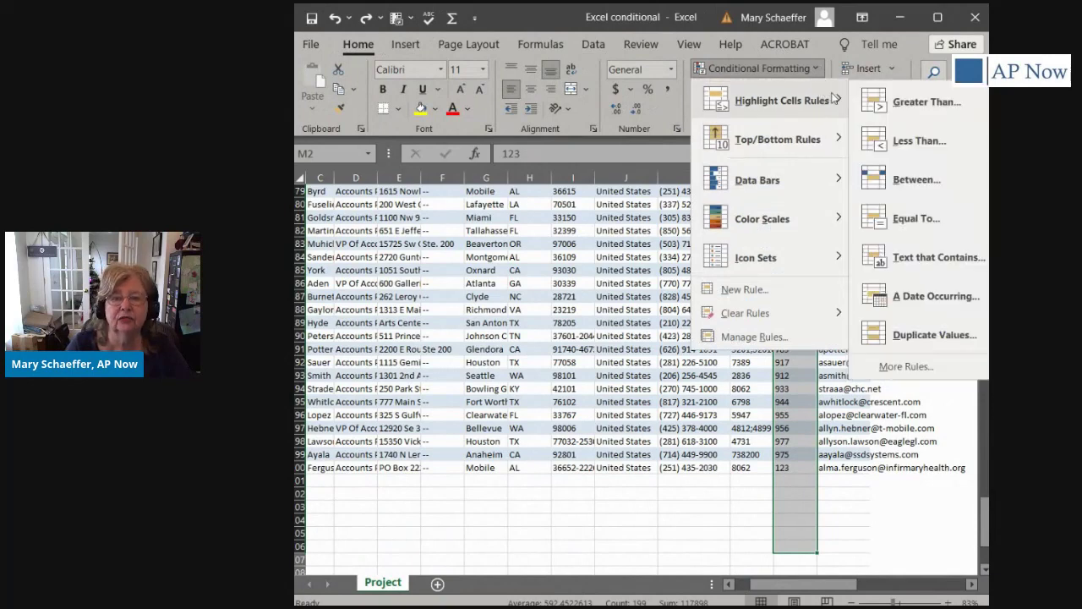
click(955, 335)
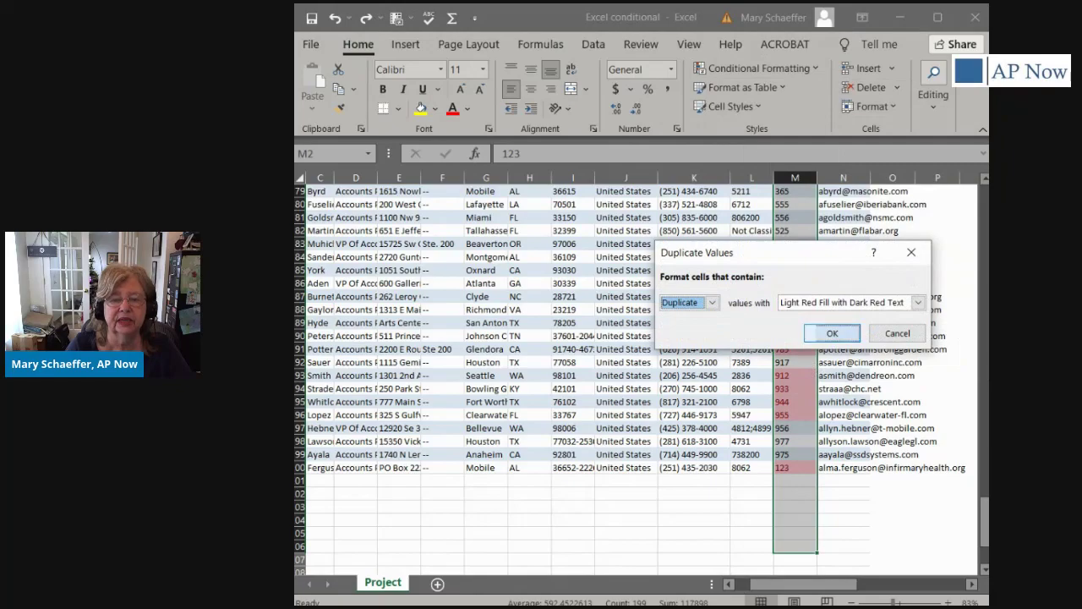
click(833, 333)
drag(986, 510, 985, 216)
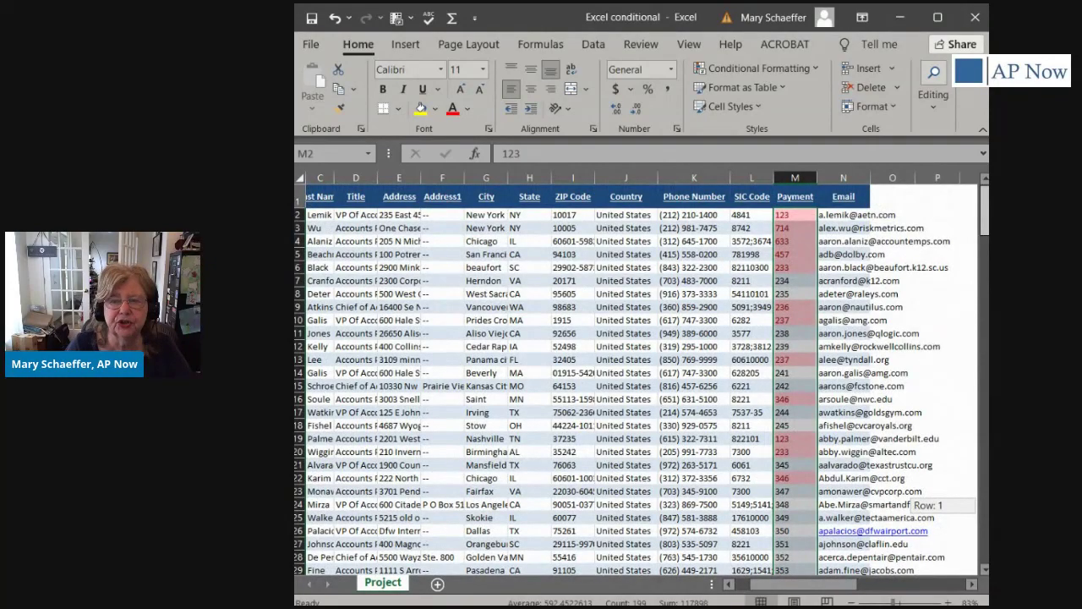
drag(985, 216, 986, 505)
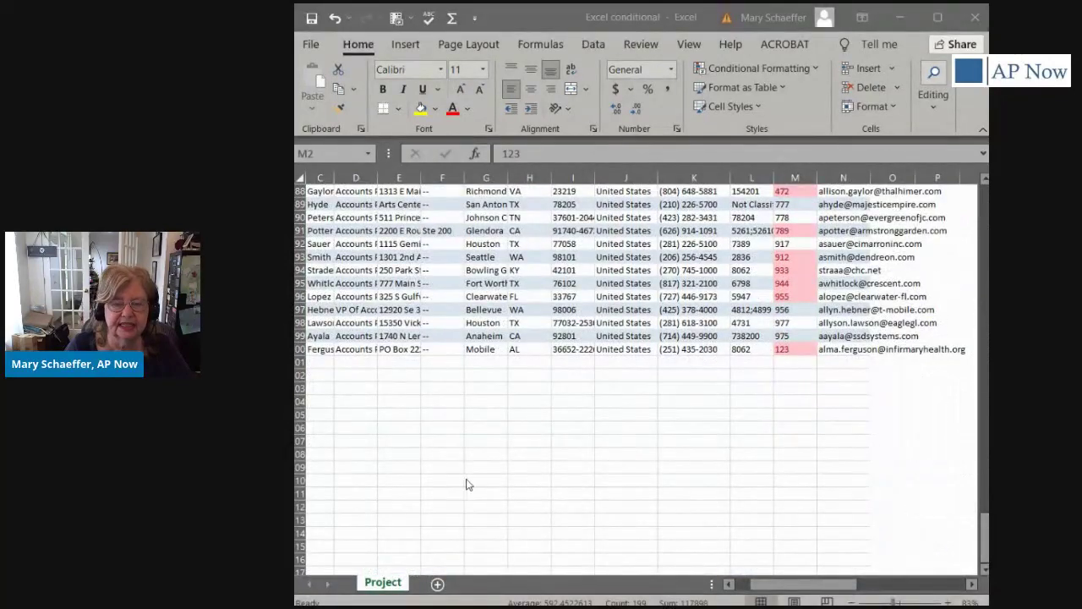